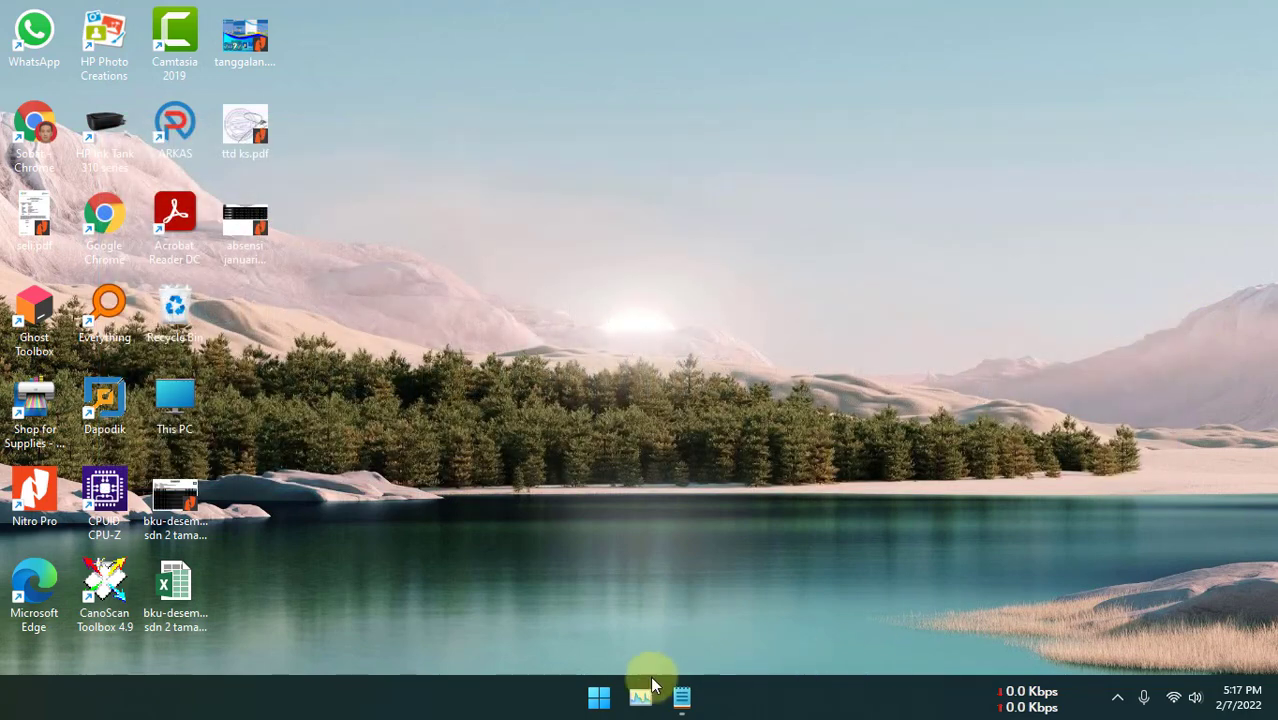
- Search for cmd and open Command Prompt as administrator
{"action": "left_click", "coordinate": [599, 696]}
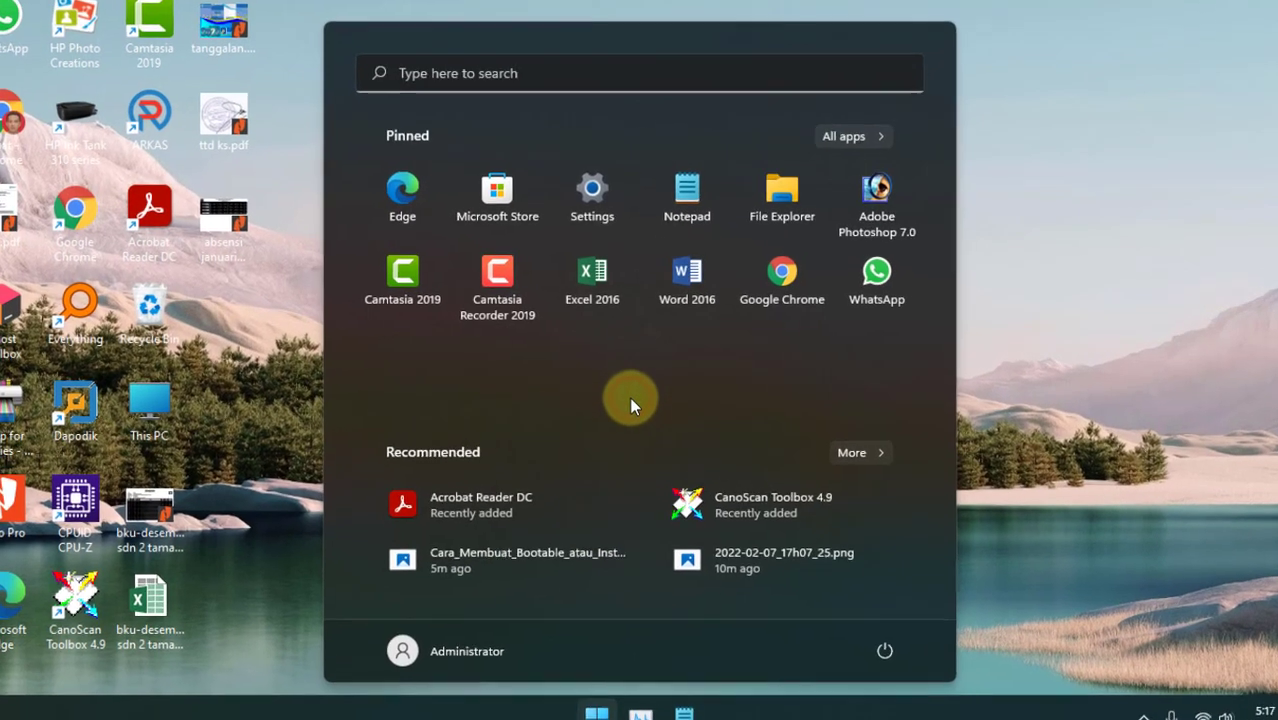
{"action": "type", "text": "c"}
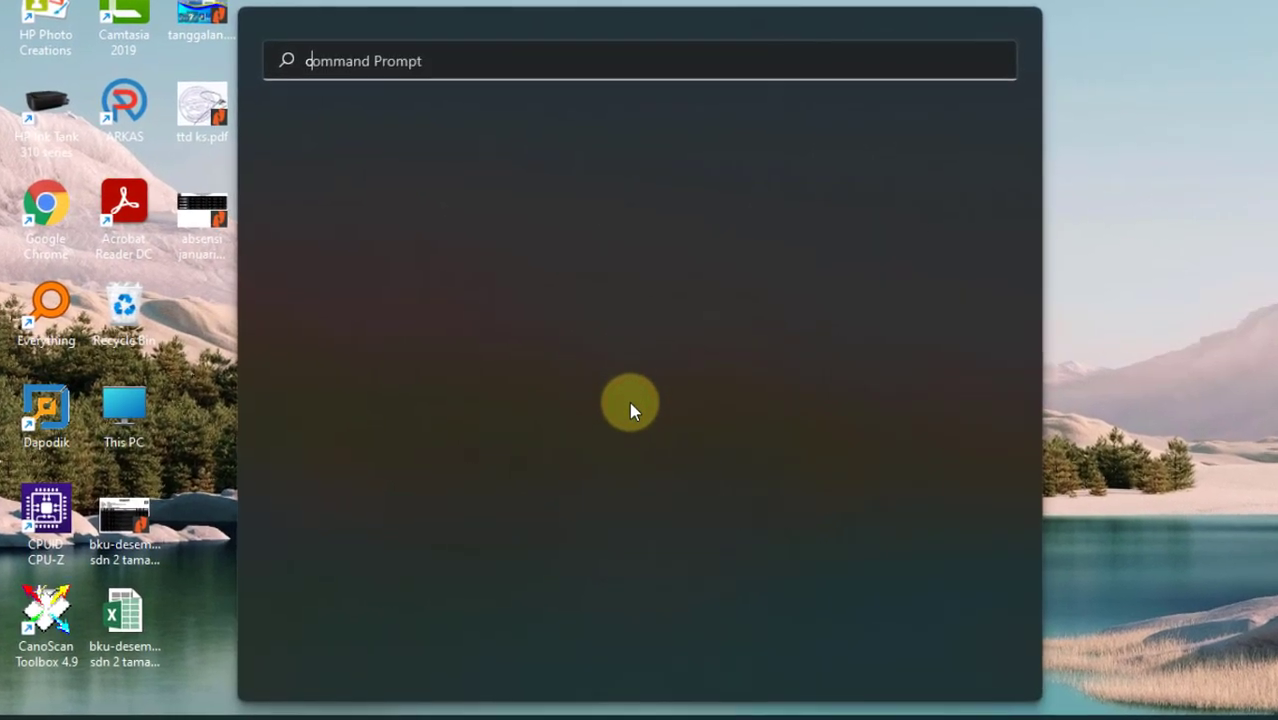
{"action": "type", "text": "md"}
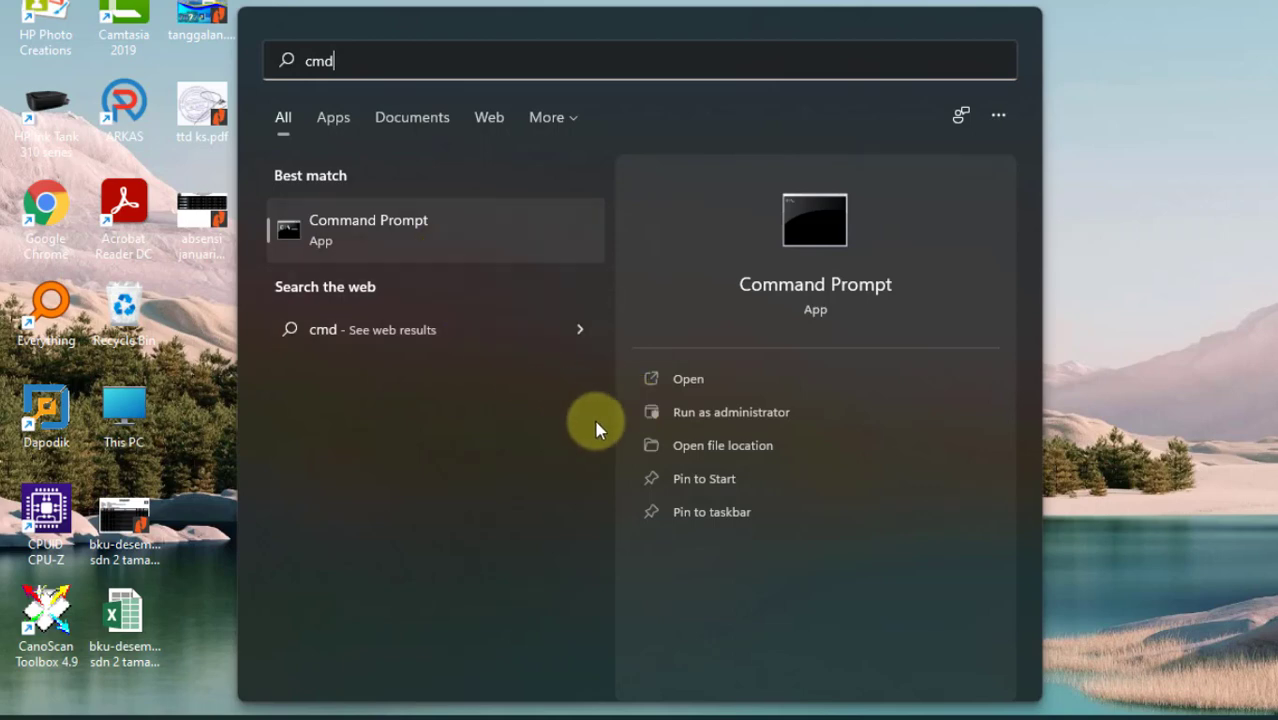
{"action": "left_click", "coordinate": [733, 418]}
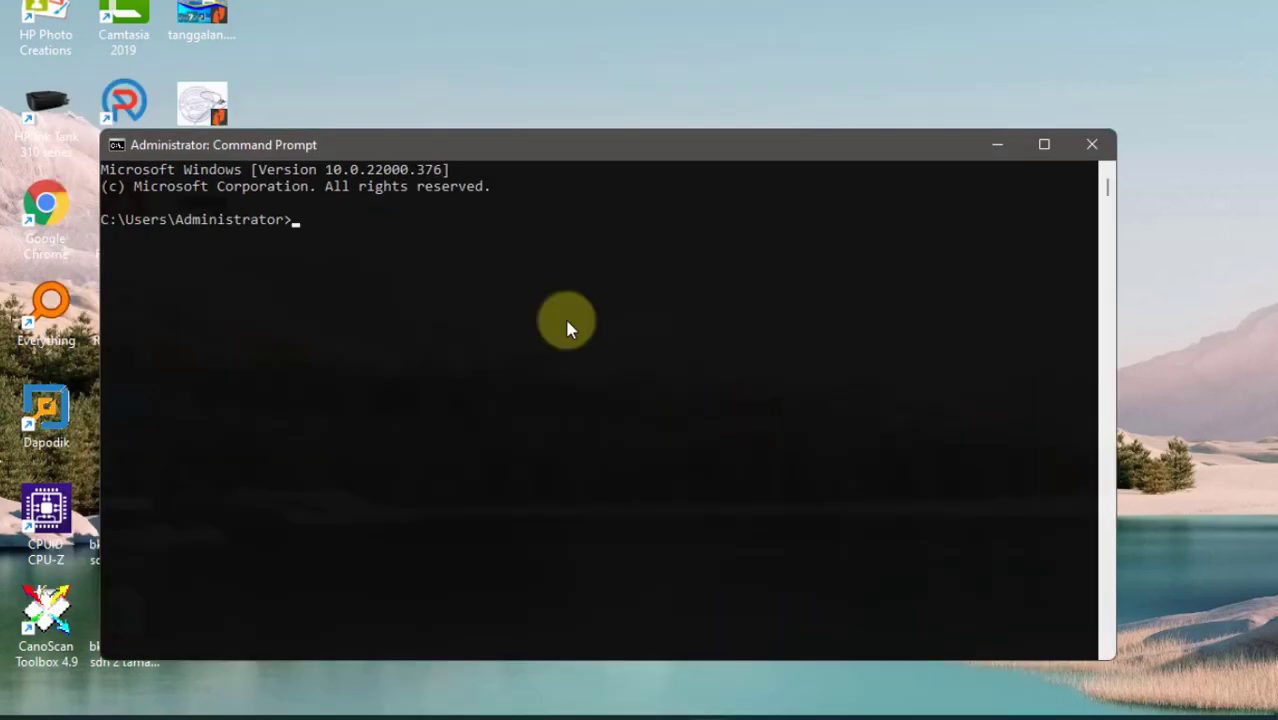
- Run diskpart and list disk to view the connected disks, and close Command Prompt
{"action": "type", "text": "diskpart"}
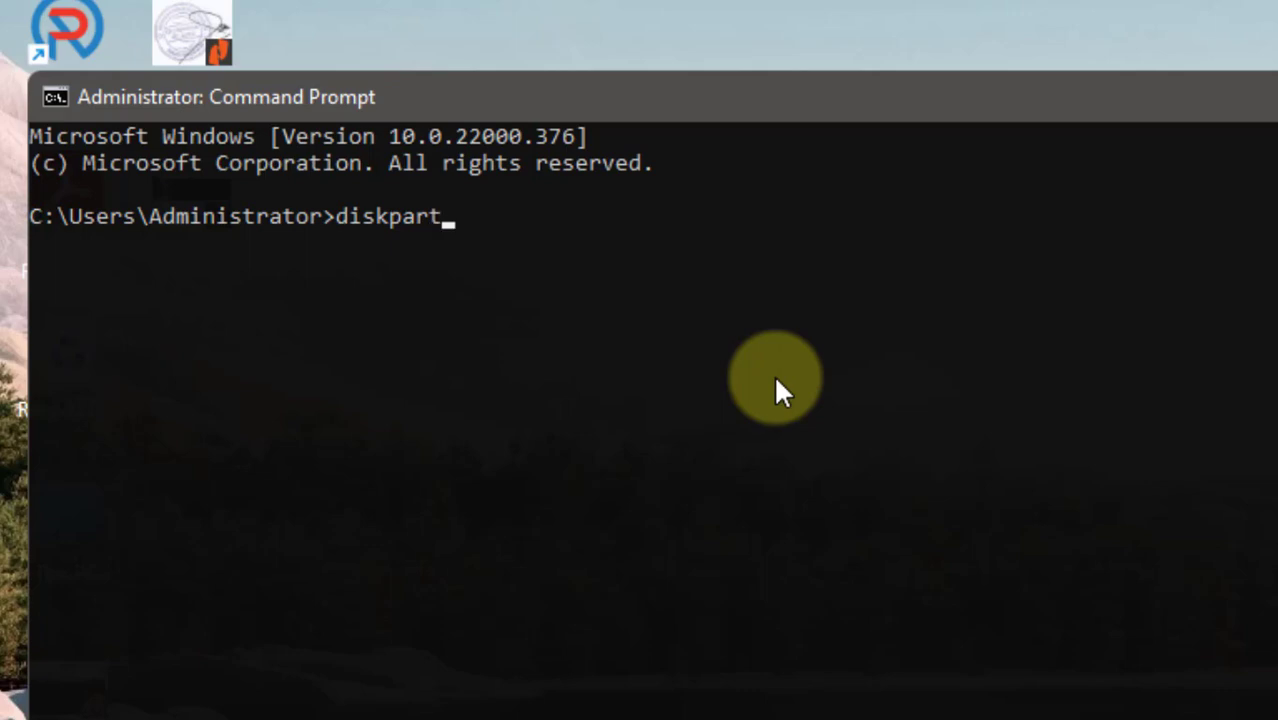
{"action": "key", "text": "Return"}
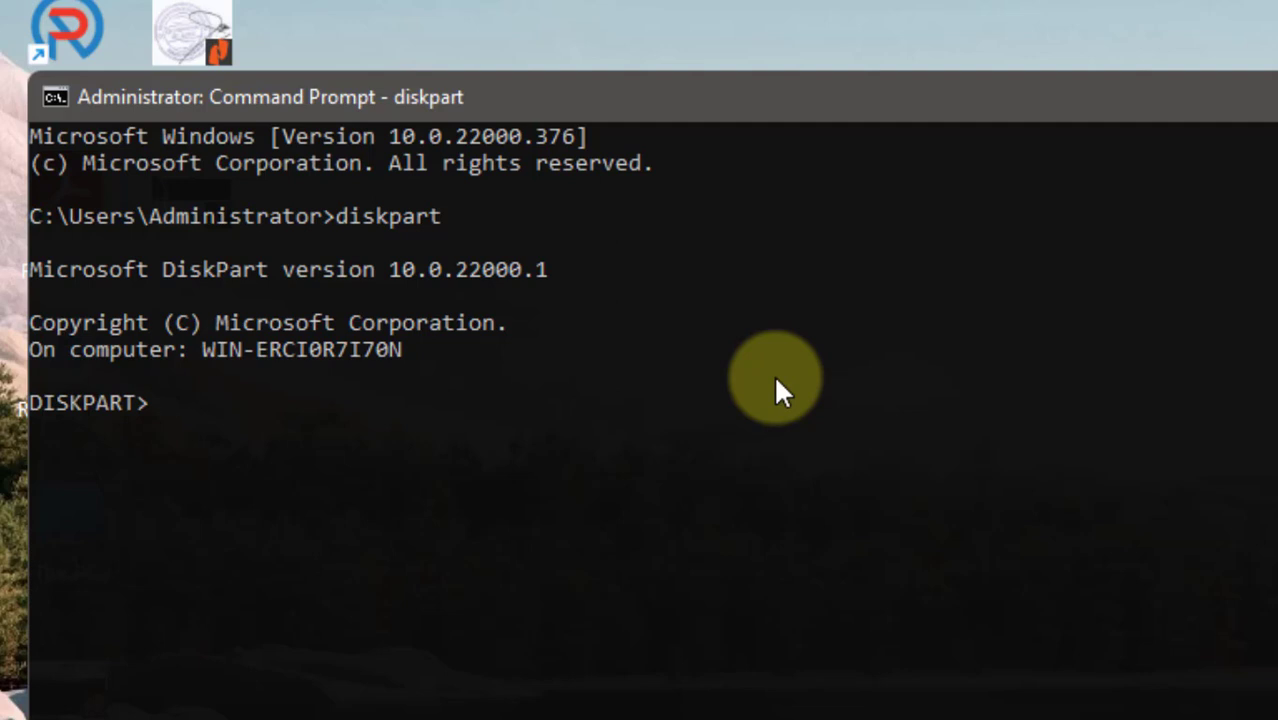
{"action": "type", "text": "list diks"}
{"action": "key", "text": "BackSpace"}
{"action": "key", "text": "BackSpace"}
{"action": "type", "text": "sk"}
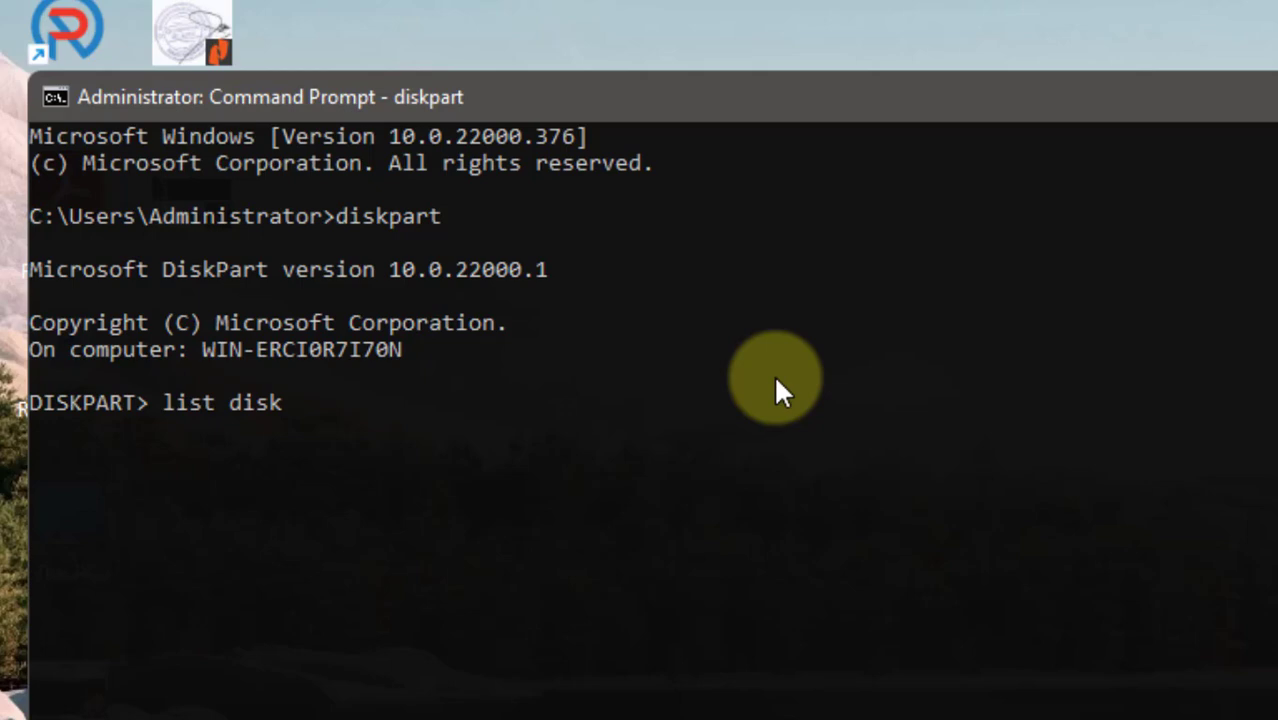
{"action": "key", "text": "Return"}
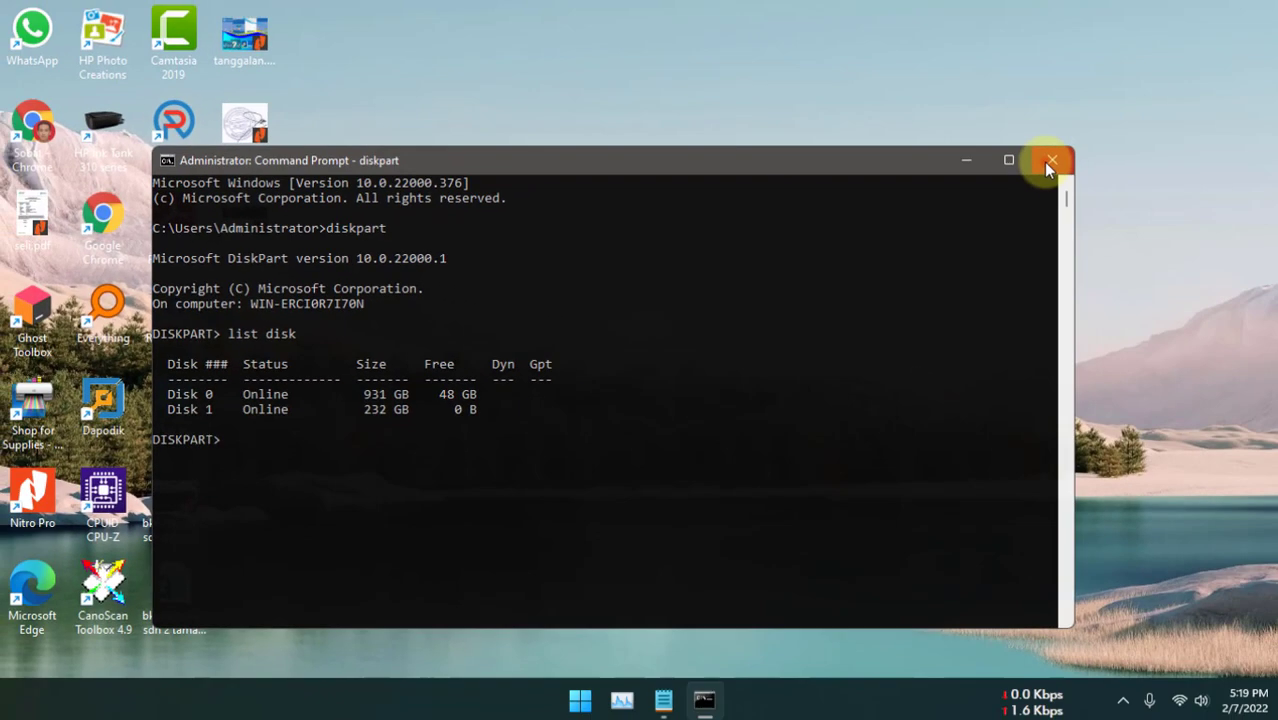
{"action": "left_click", "coordinate": [1275, 97]}
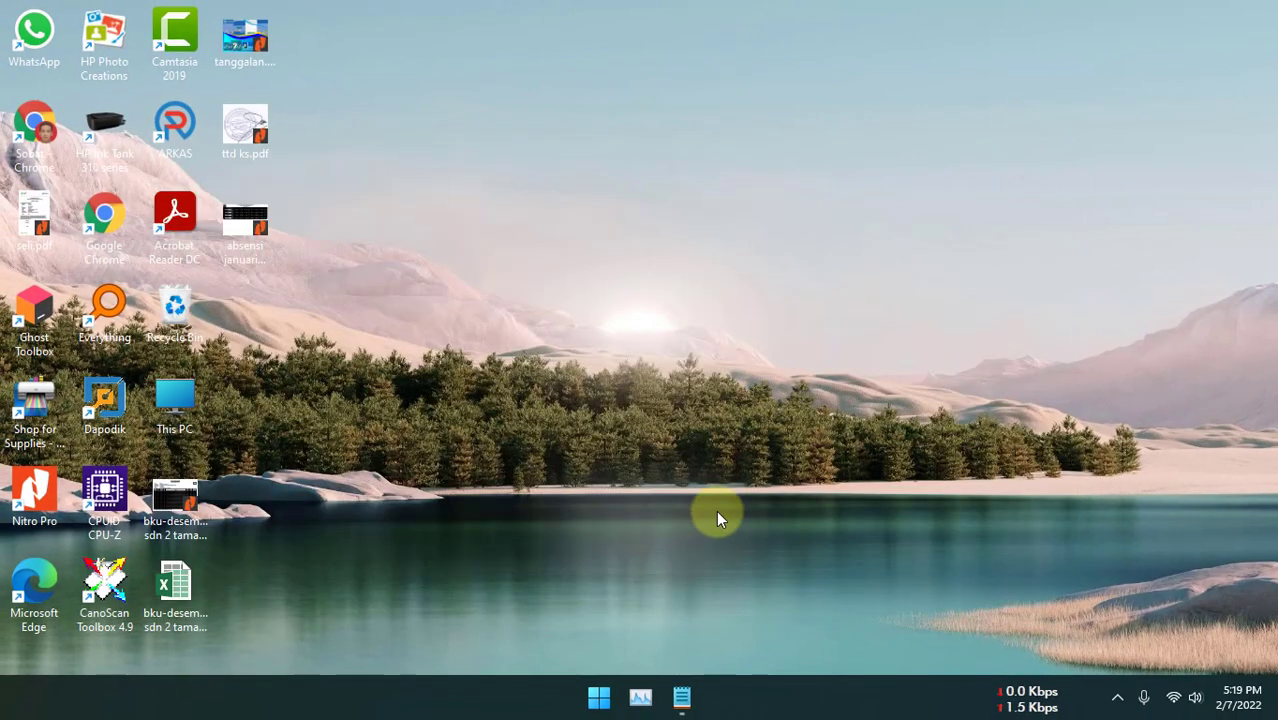
- Open the MS. Program folder on the Sekolah (G:) drive in File Explorer and look for Rufus
{"action": "key", "text": "super+e"}
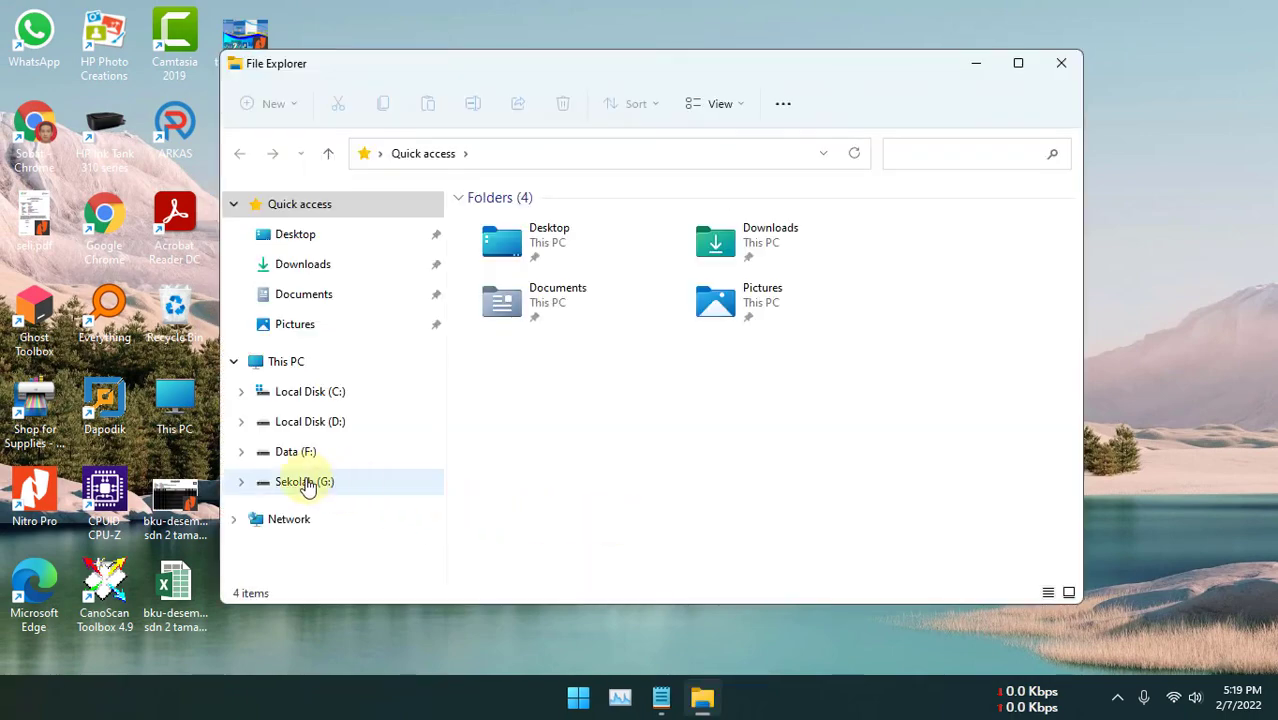
{"action": "left_click", "coordinate": [304, 481]}
{"action": "scroll", "coordinate": [532, 437], "scroll_direction": "down", "scroll_amount": 4}
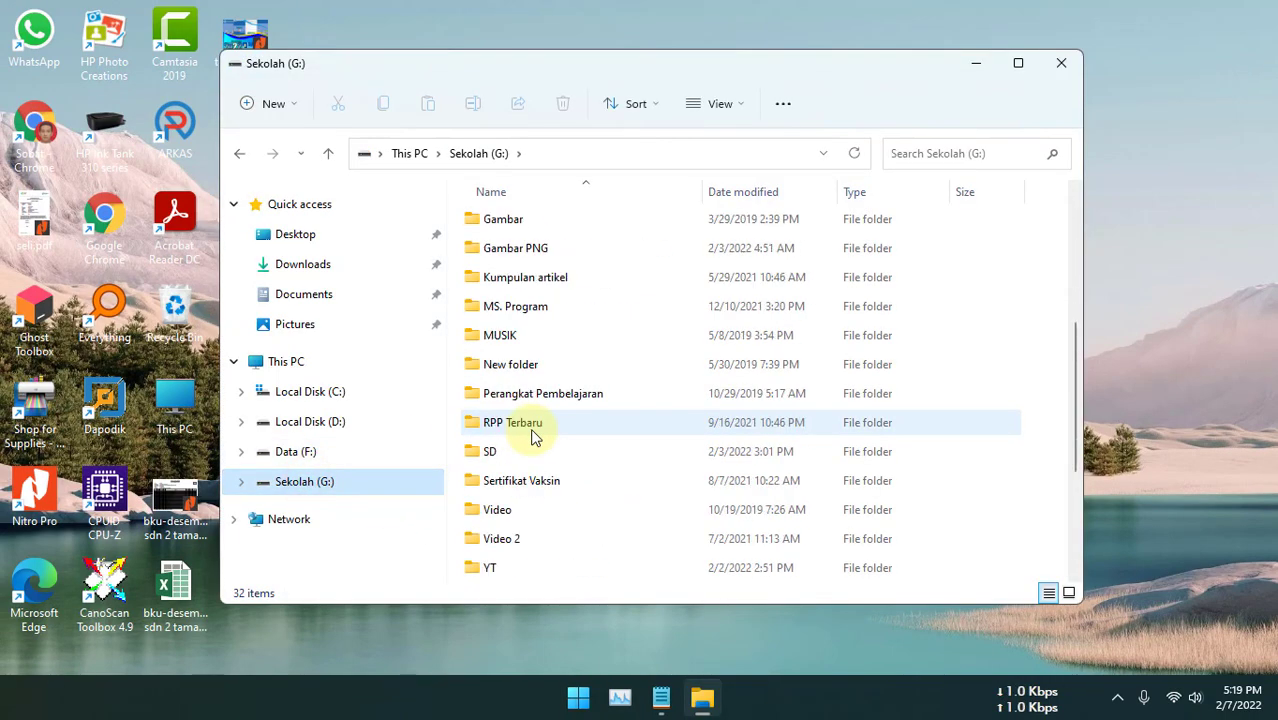
{"action": "scroll", "coordinate": [535, 436], "scroll_direction": "down", "scroll_amount": 2}
{"action": "scroll", "coordinate": [537, 435], "scroll_direction": "up", "scroll_amount": 2}
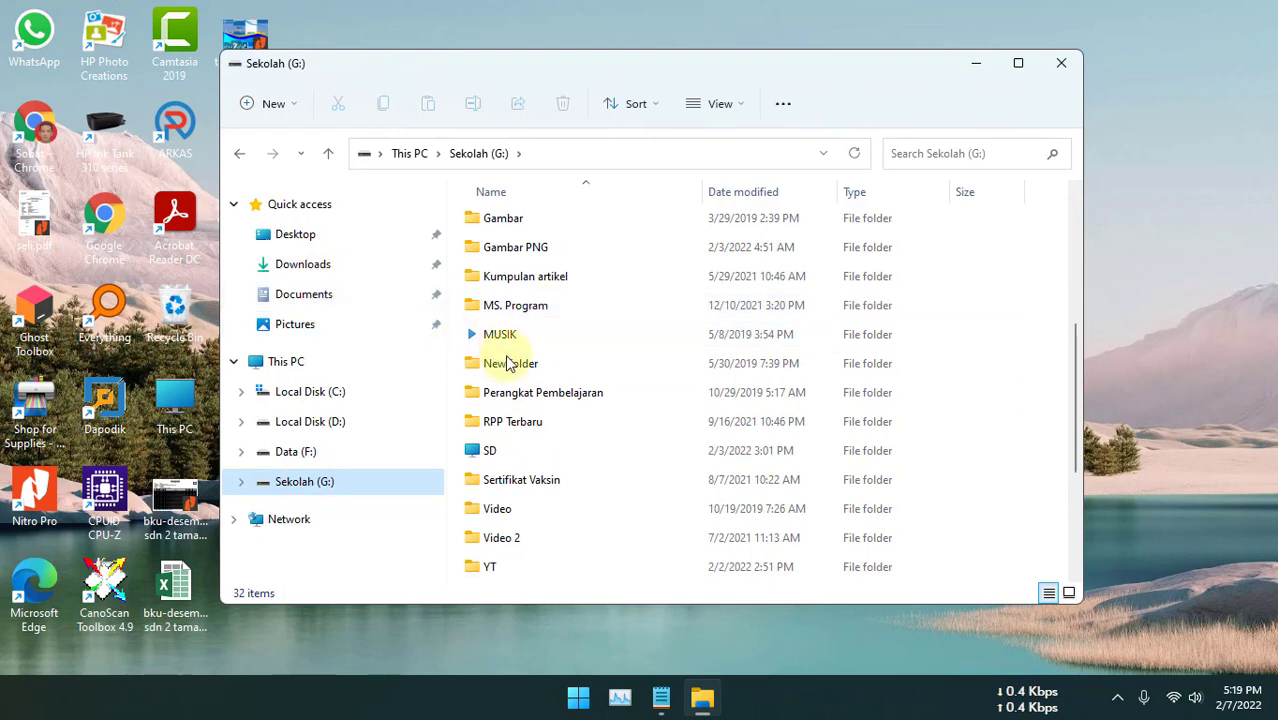
{"action": "double_click", "coordinate": [527, 310]}
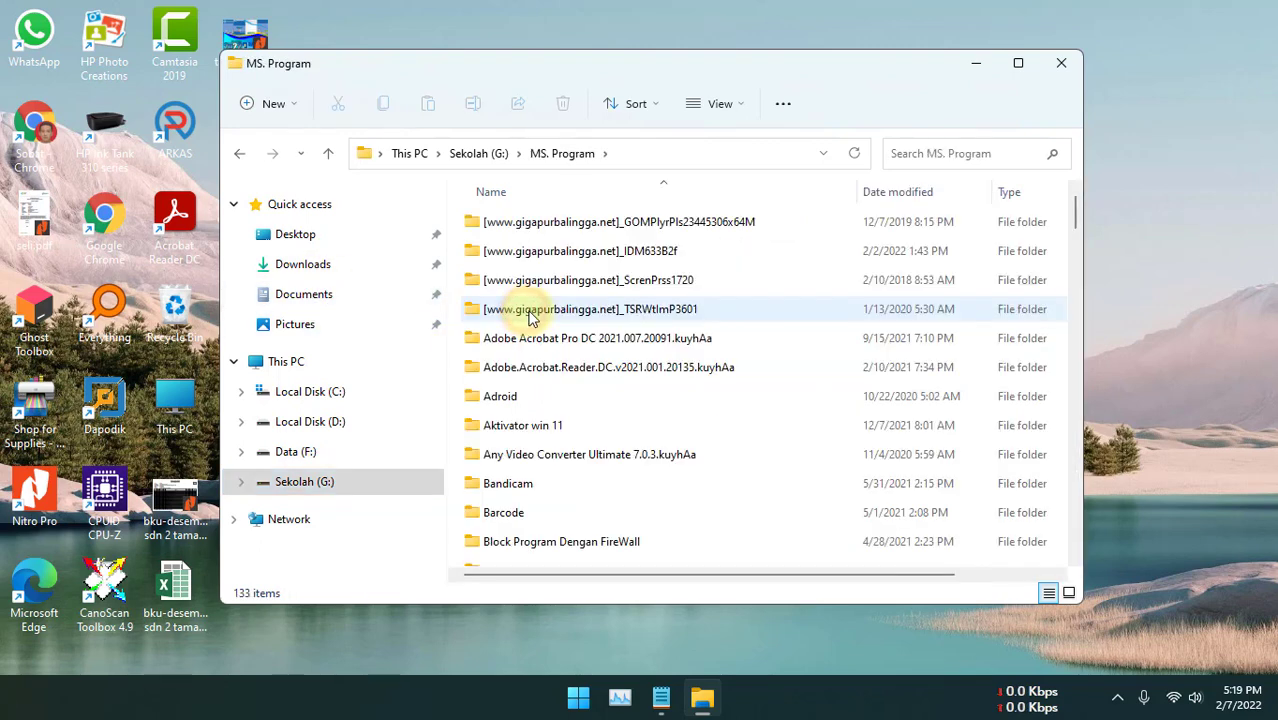
{"action": "scroll", "coordinate": [545, 340], "scroll_direction": "down", "scroll_amount": 6}
{"action": "scroll", "coordinate": [562, 350], "scroll_direction": "down", "scroll_amount": 3}
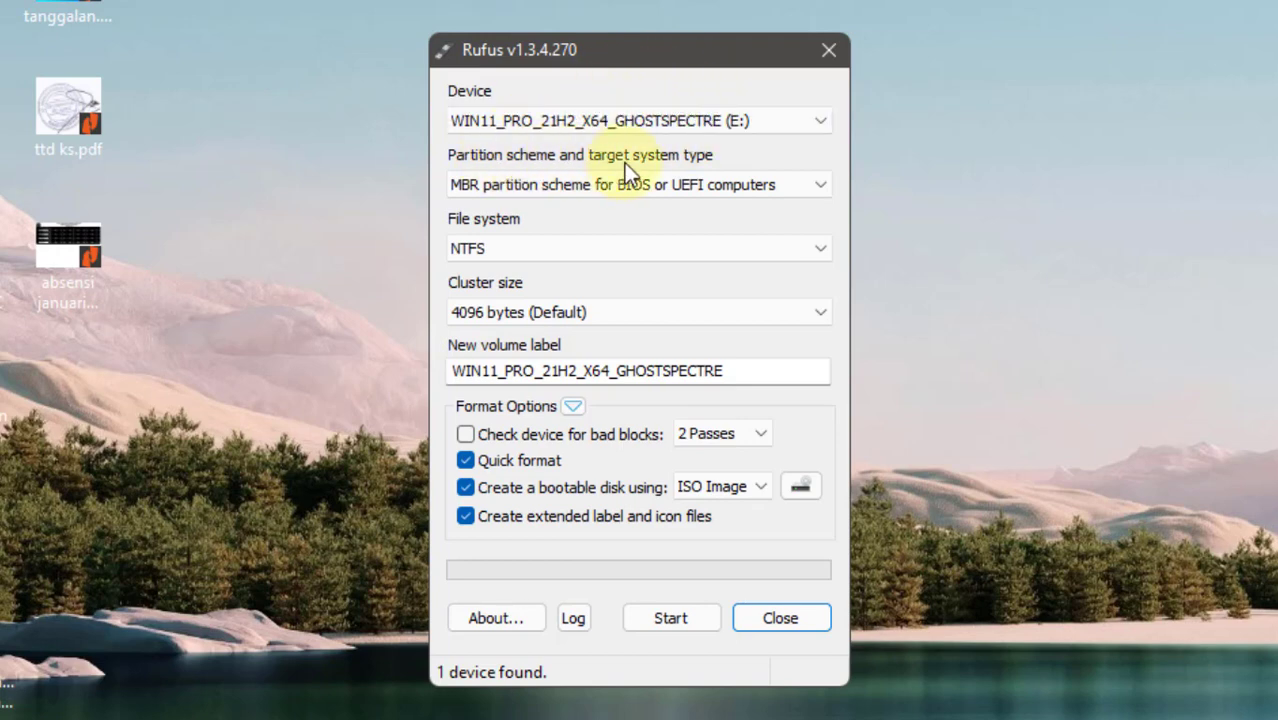
- Choose the MBR partition scheme for BIOS or UEFI computers in Rufus
{"action": "left_click", "coordinate": [804, 187]}
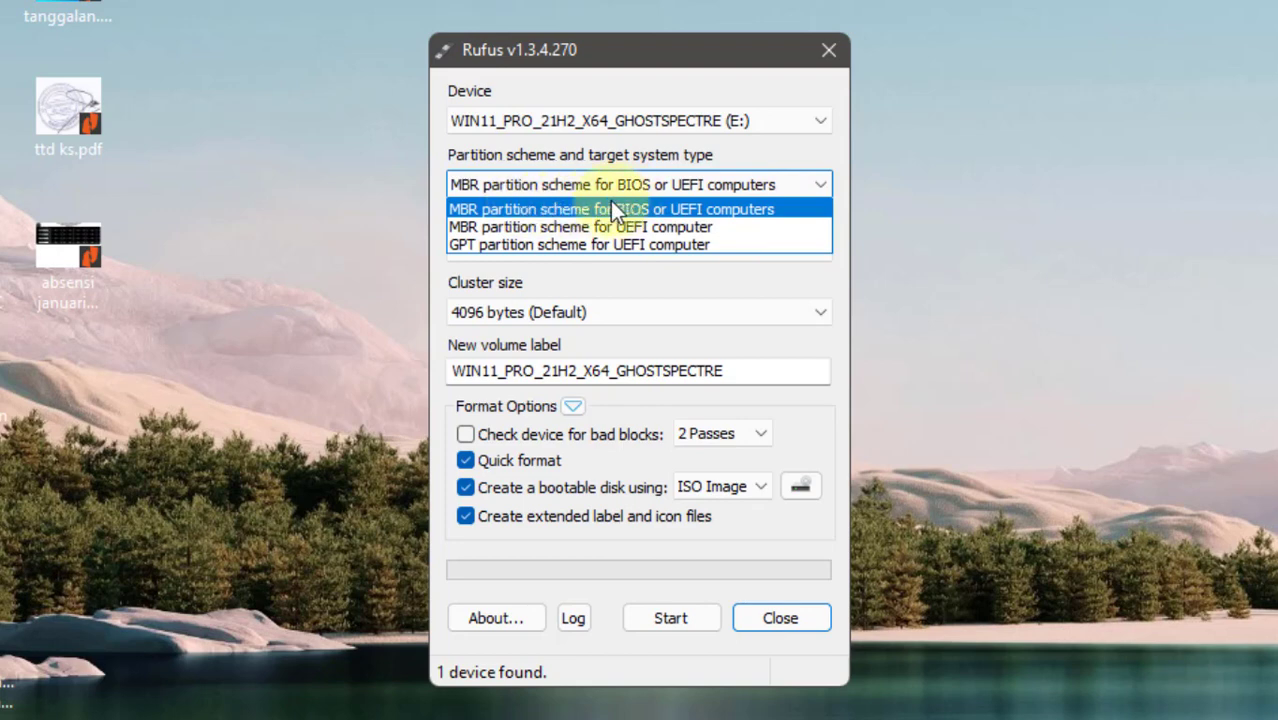
{"action": "left_click", "coordinate": [542, 211]}
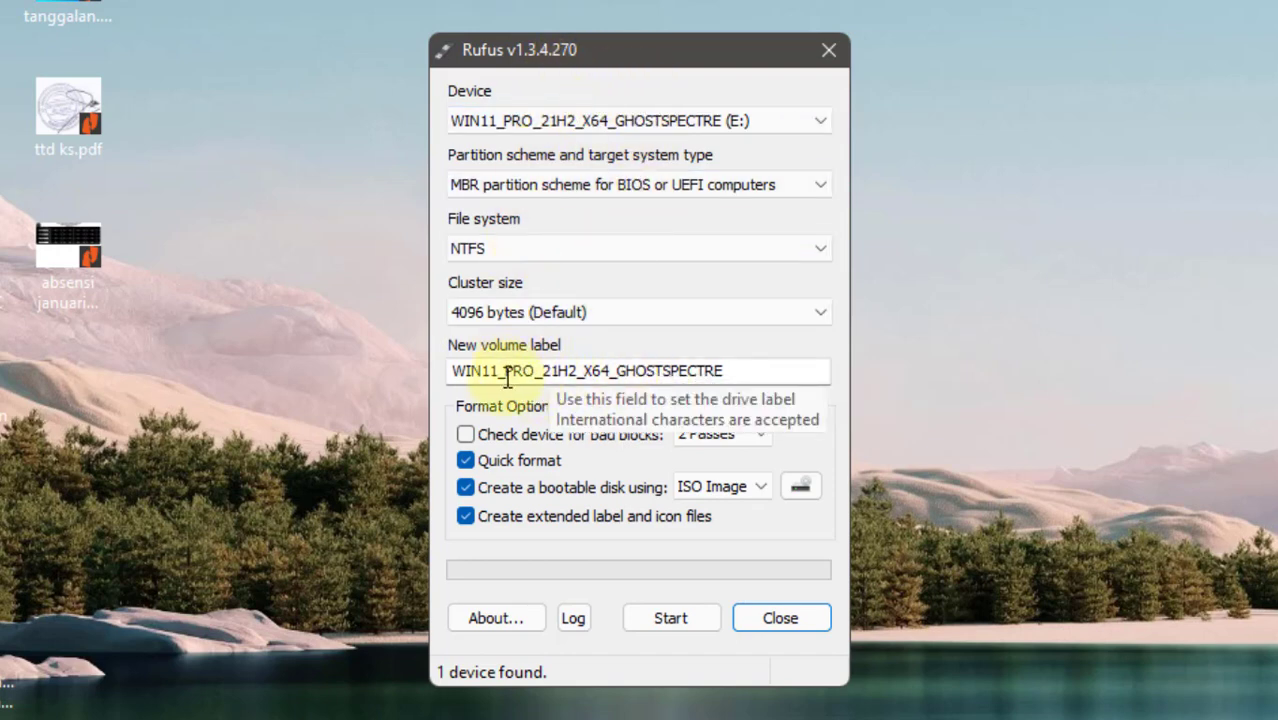
- Shorten the new volume label to WIN11_X64
{"action": "left_click_drag", "start_coordinate": [505, 371], "coordinate": [582, 371]}
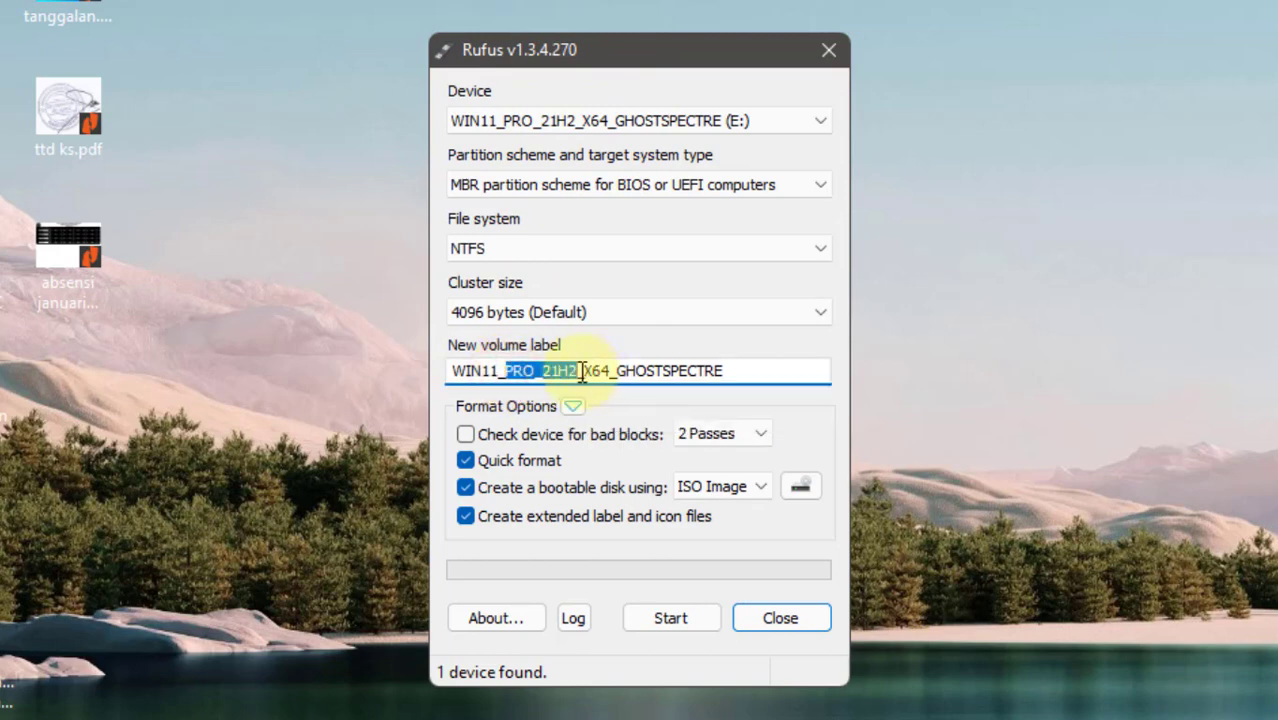
{"action": "key", "text": "BackSpace"}
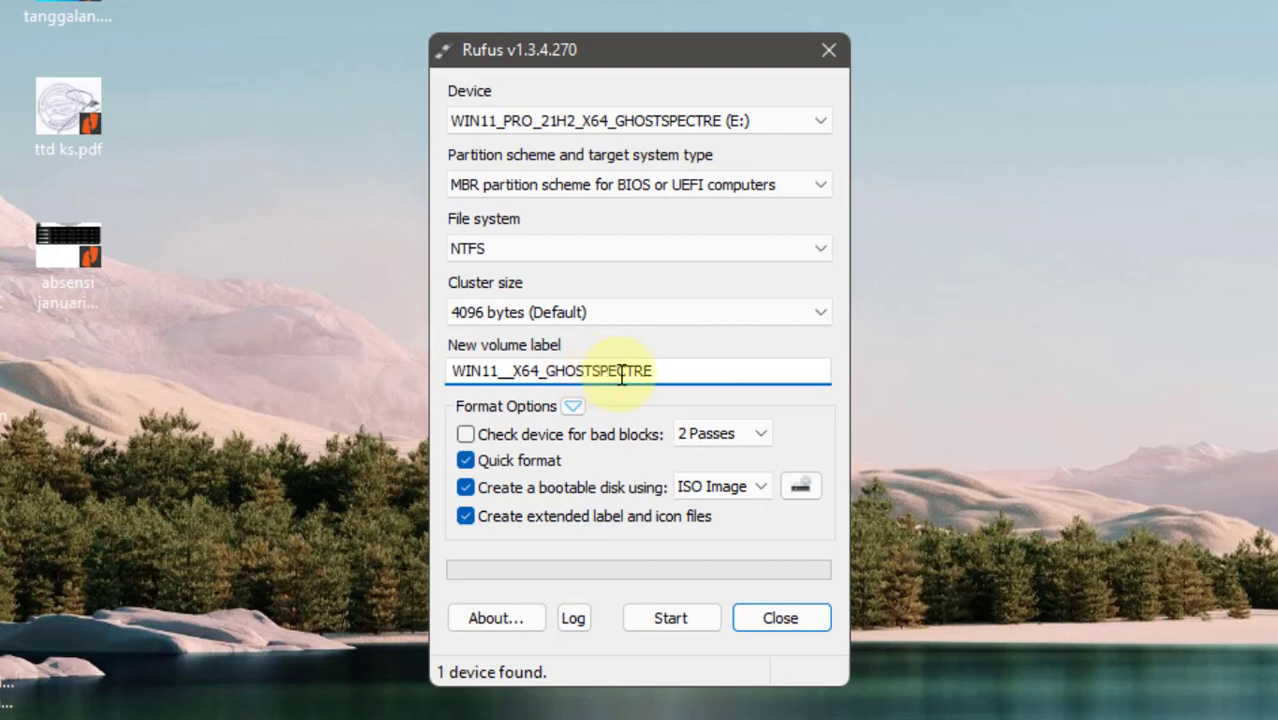
{"action": "key", "text": "BackSpace"}
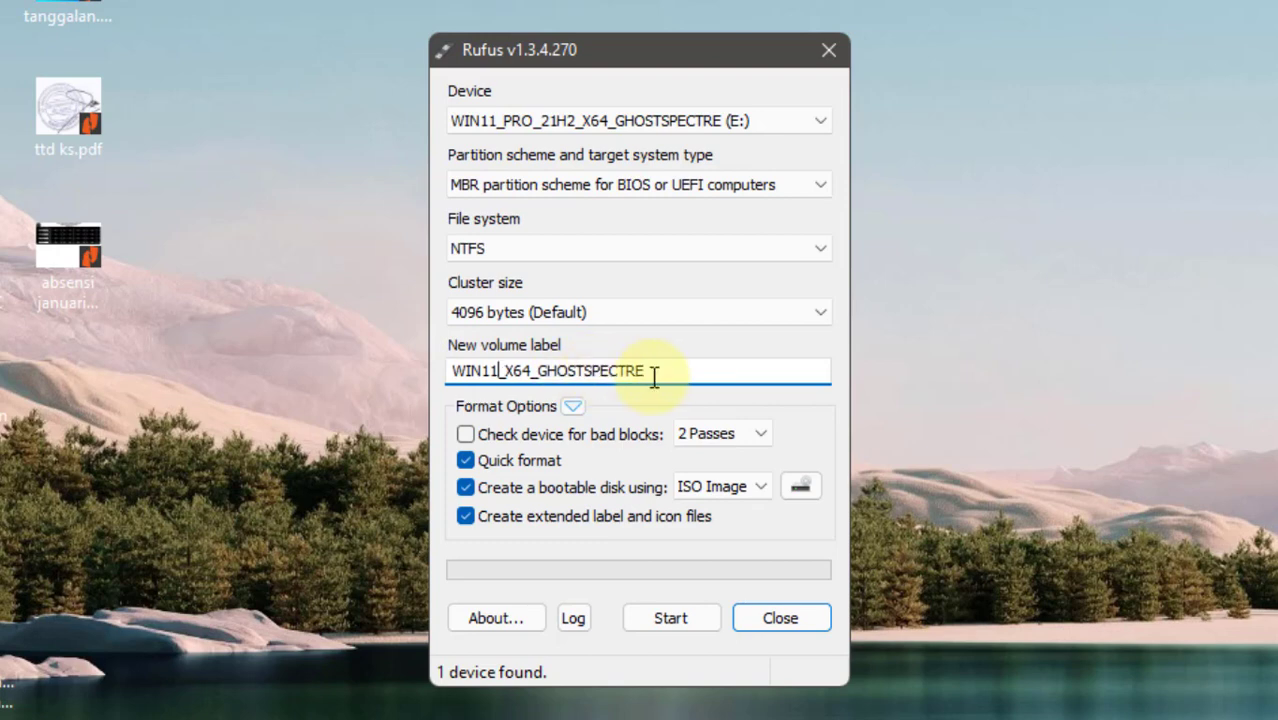
{"action": "left_click_drag", "start_coordinate": [660, 373], "coordinate": [535, 369]}
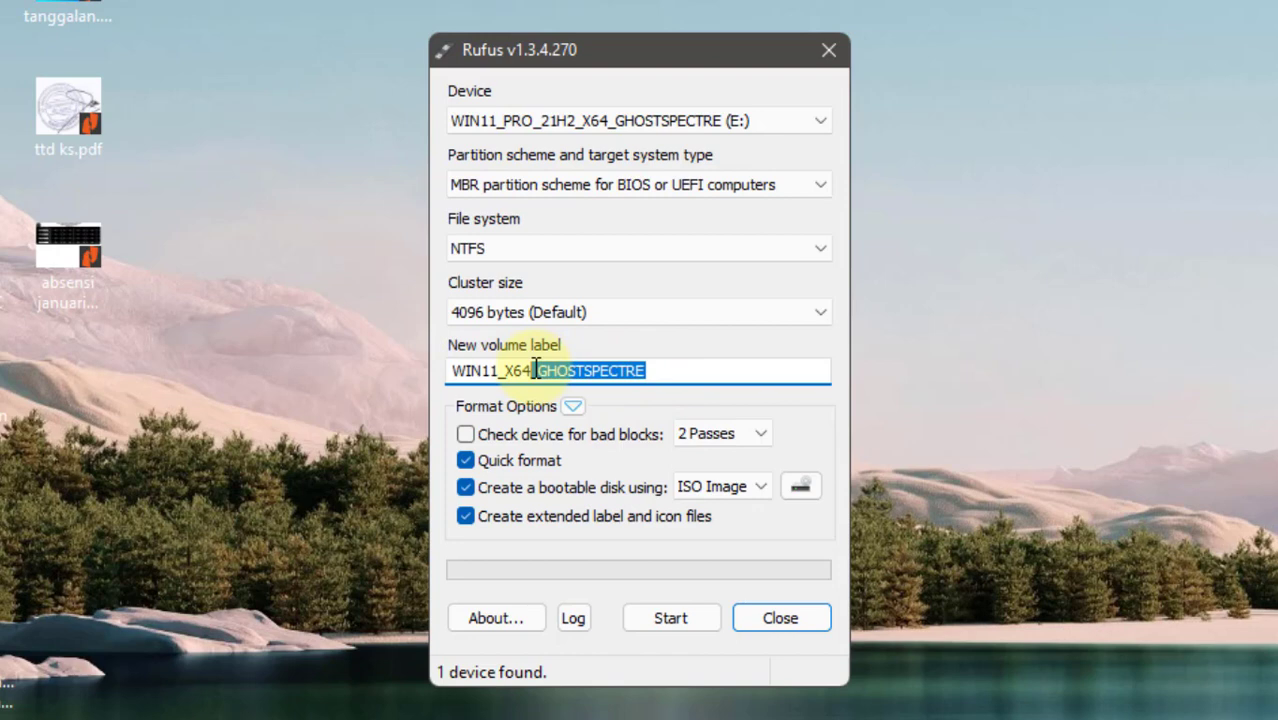
{"action": "key", "text": "BackSpace"}
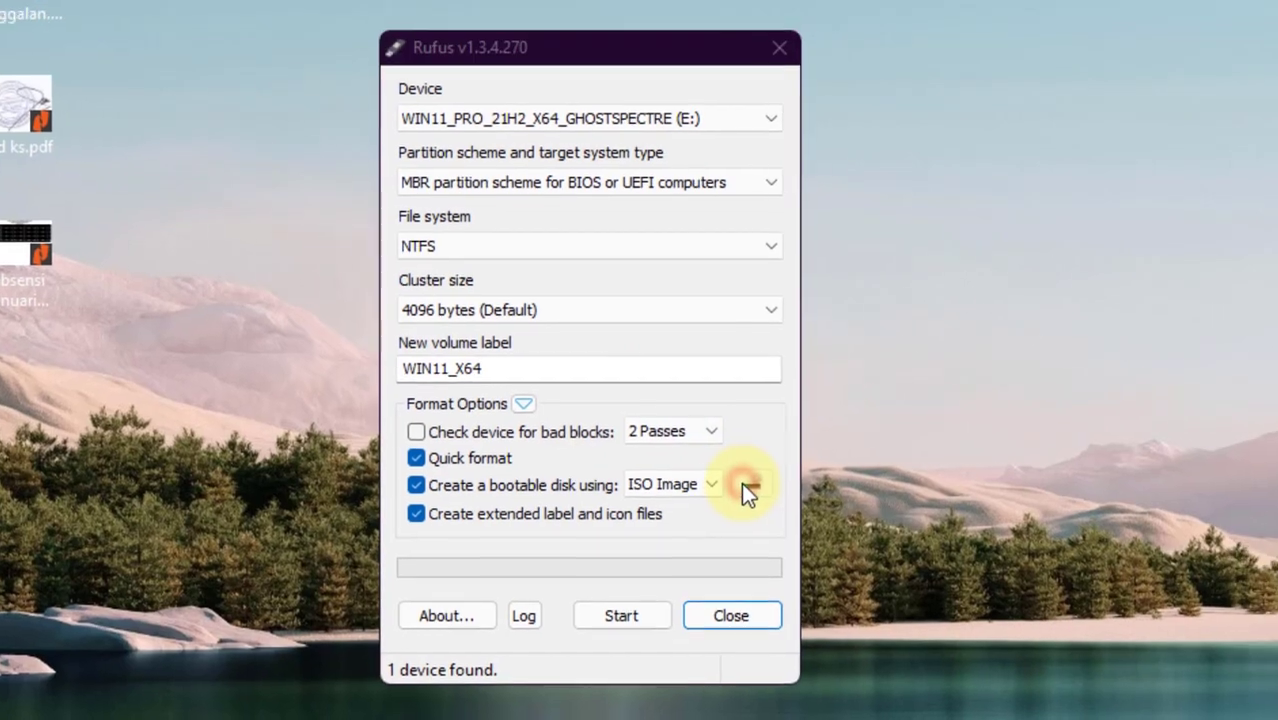
- Load the ISO image WIN11.PRO.21H2.SUPERLITE+COMPACT.U3.X64.(WPE).ISO from the OS > Win 11 folder as the bootable source
{"action": "left_click", "coordinate": [800, 486]}
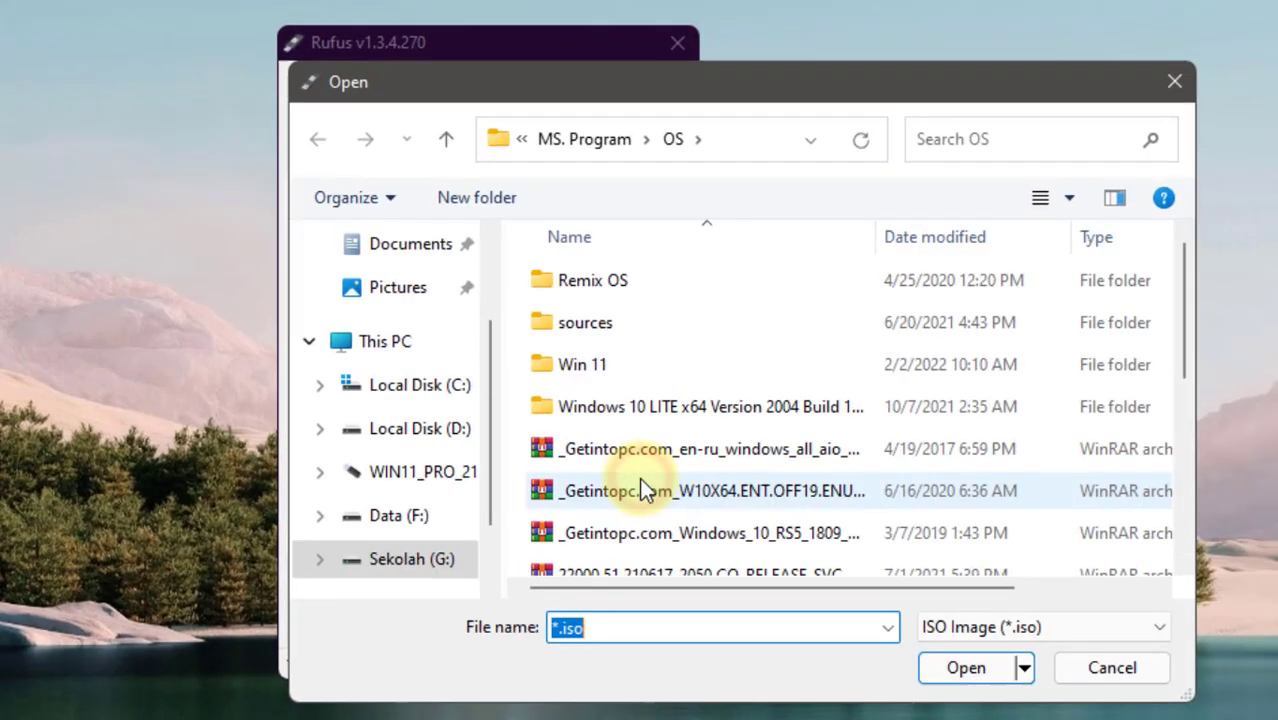
{"action": "double_click", "coordinate": [600, 365]}
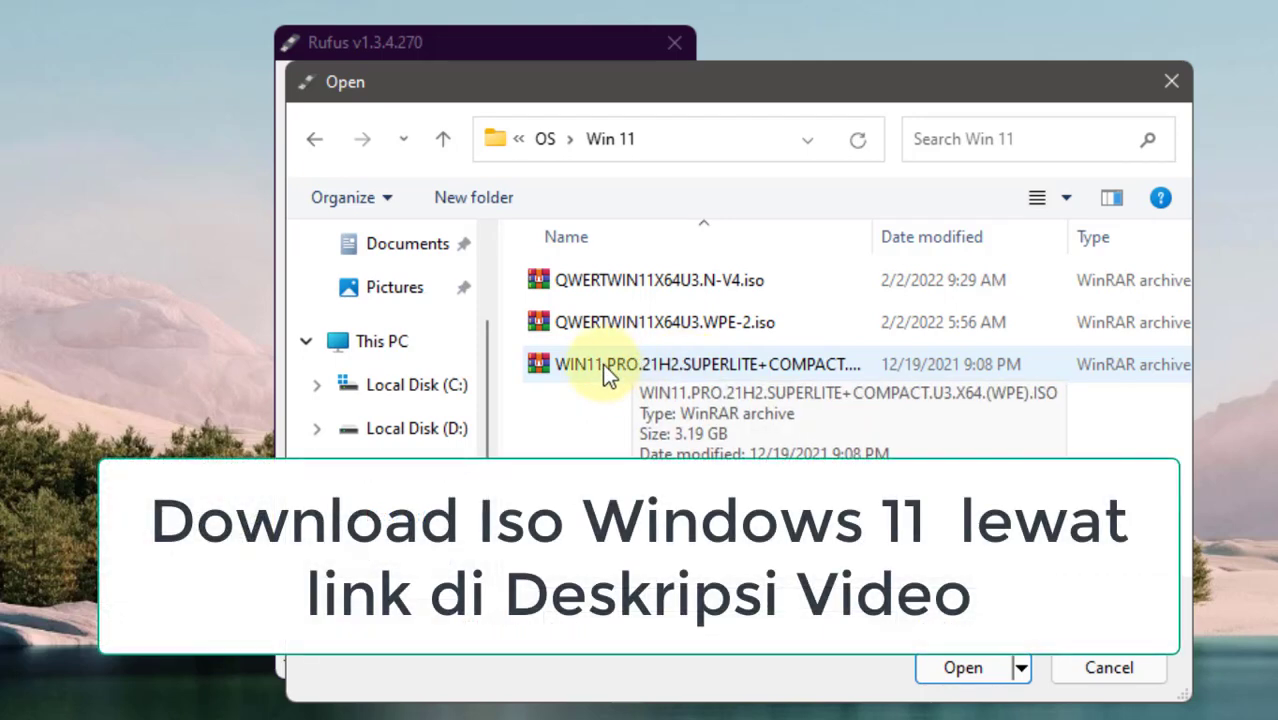
{"action": "left_click", "coordinate": [602, 363]}
{"action": "left_click", "coordinate": [940, 662]}
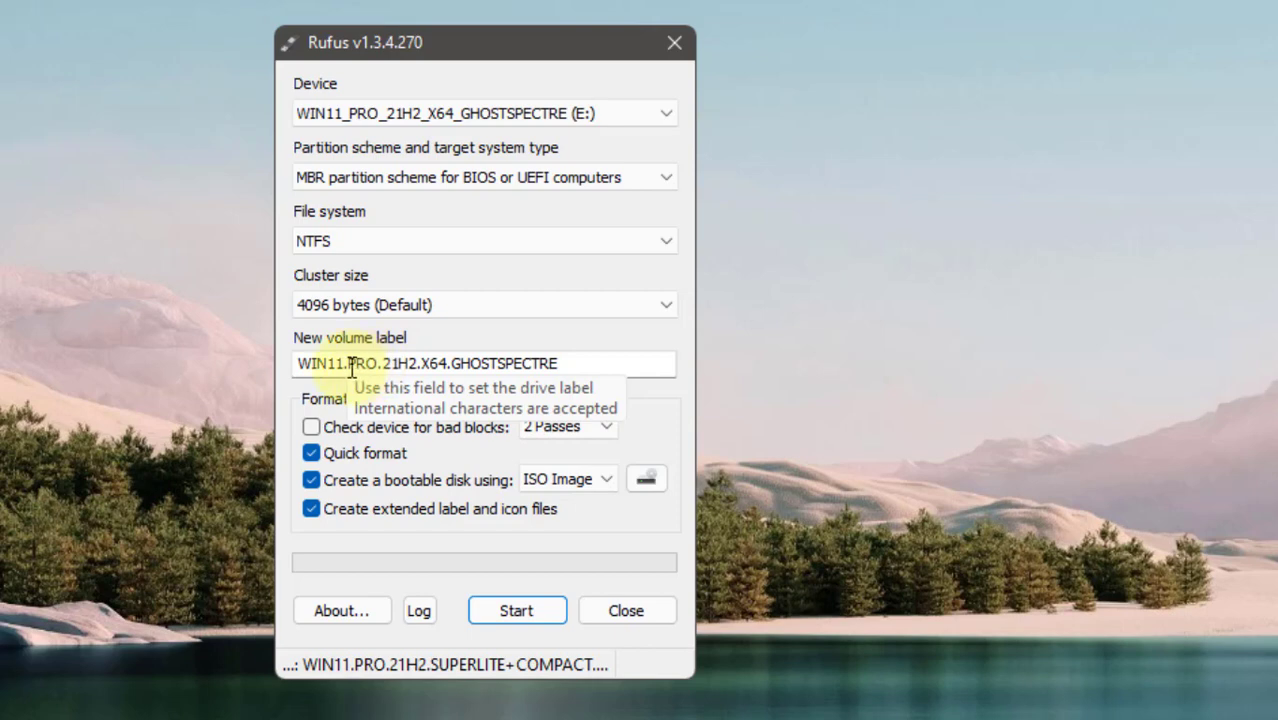
- Shorten the new volume label to WIN11.64
{"action": "left_click_drag", "start_coordinate": [347, 363], "coordinate": [423, 364]}
{"action": "key", "text": "BackSpace"}
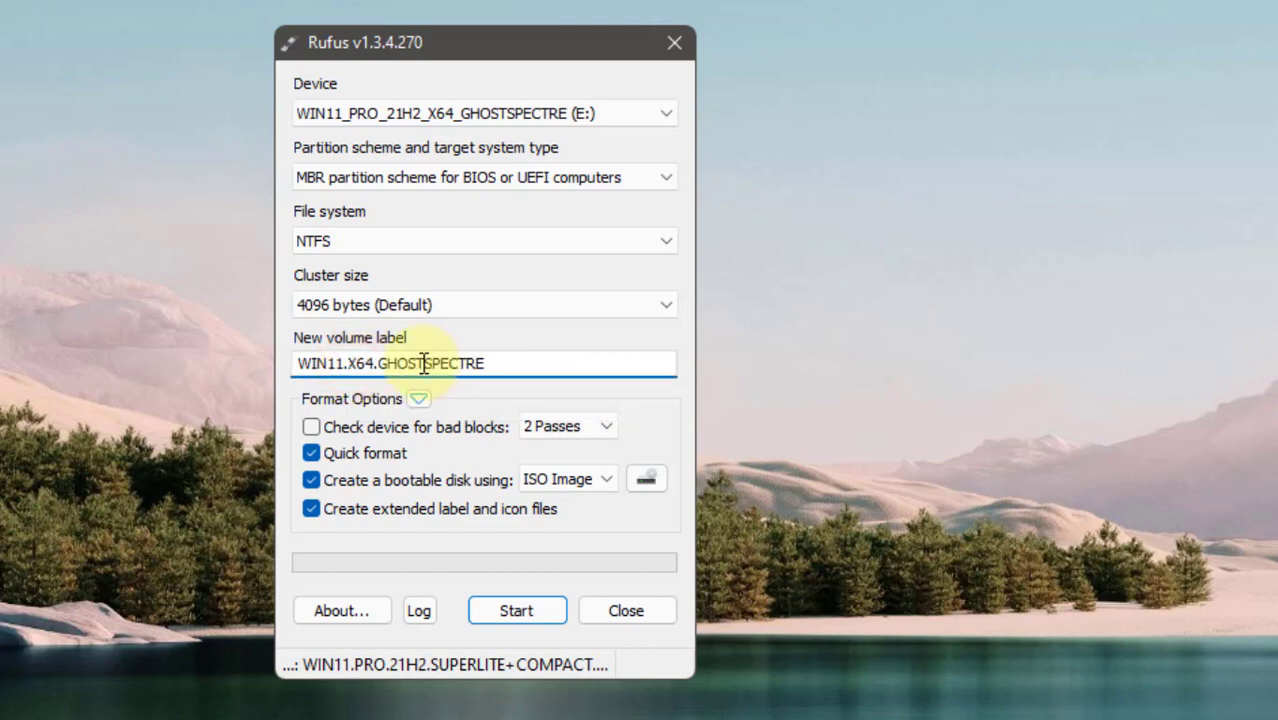
{"action": "key", "text": "Delete"}
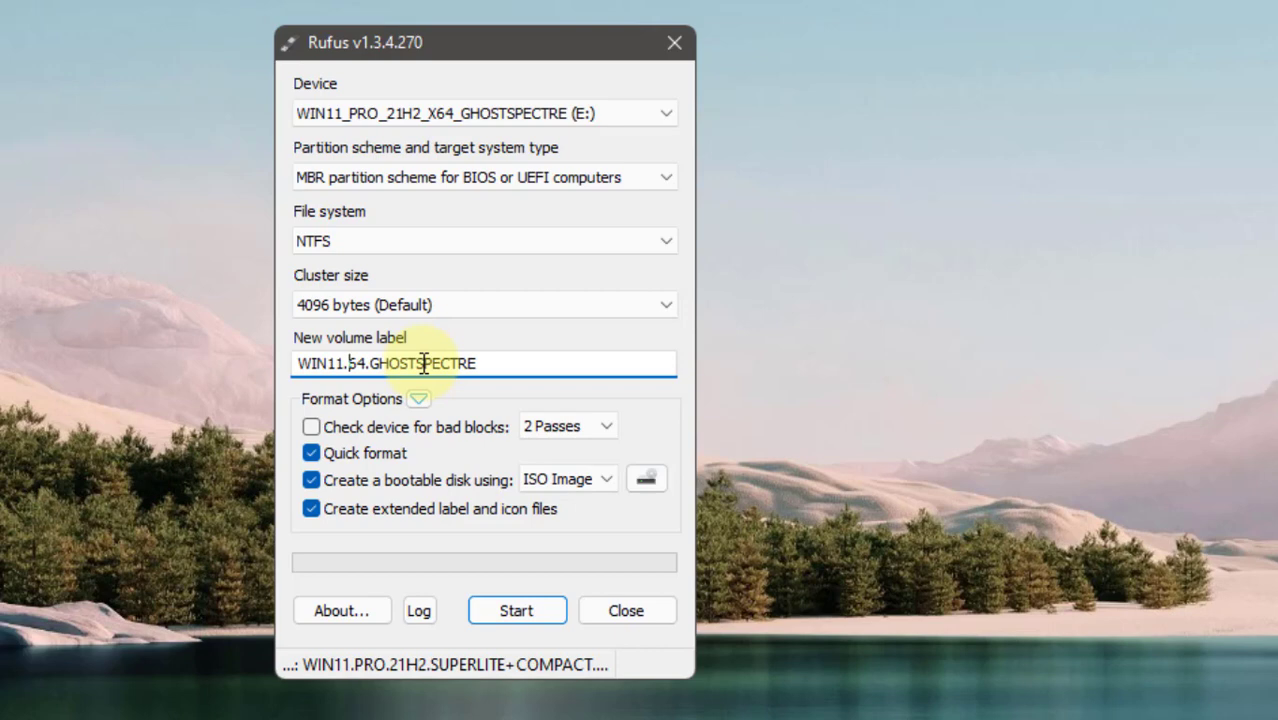
{"action": "left_click_drag", "start_coordinate": [491, 362], "coordinate": [372, 364]}
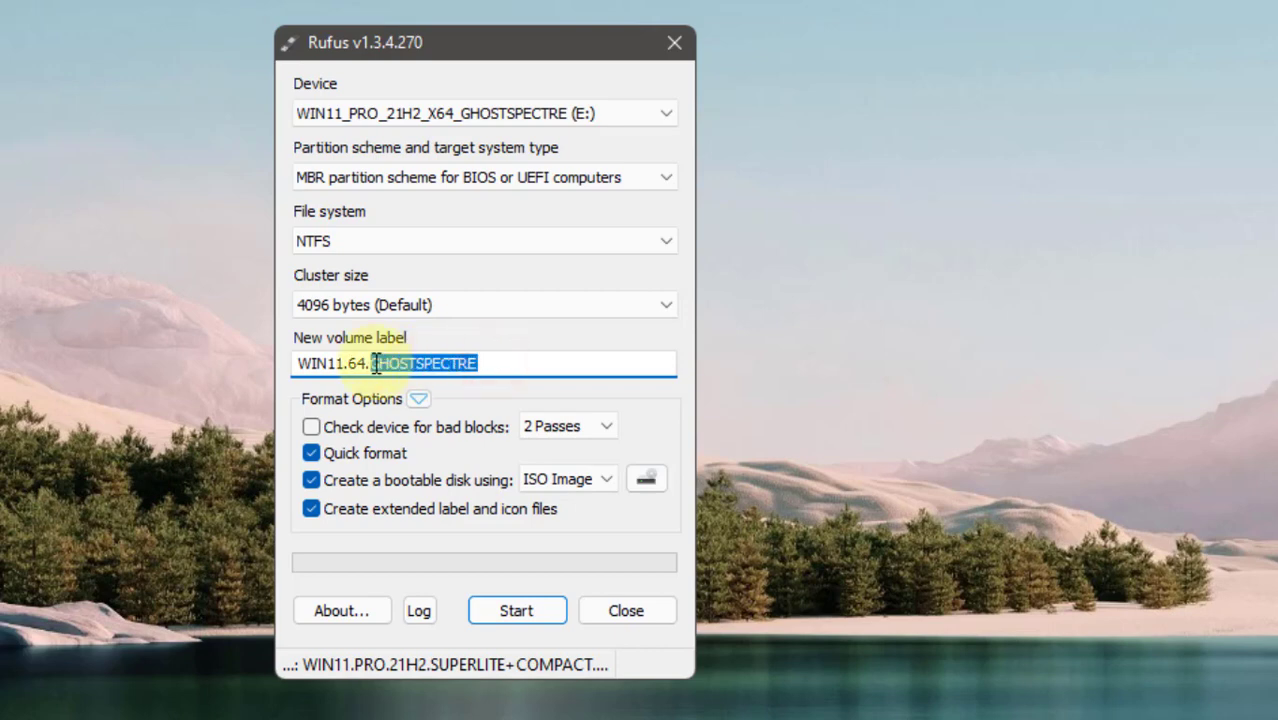
{"action": "key", "text": "BackSpace"}
{"action": "key", "text": "BackSpace"}
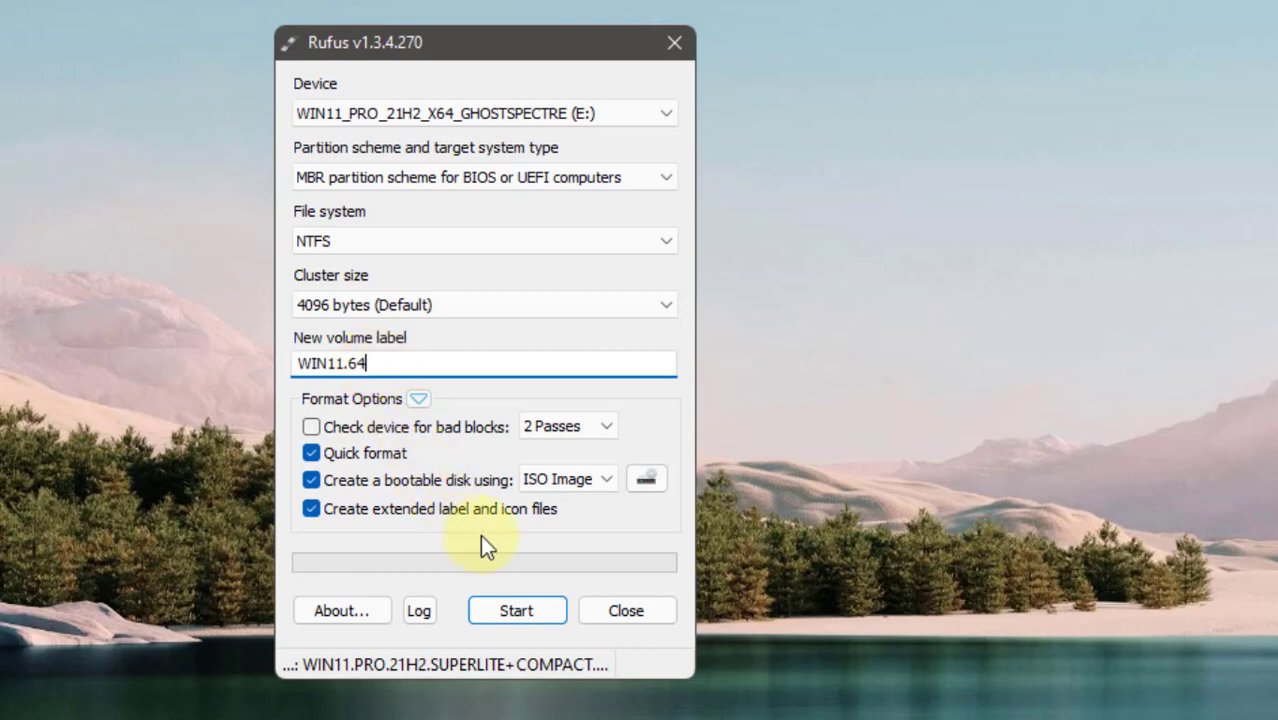
- Start creating the bootable drive and accept that all data on drive E: is erased
{"action": "left_click", "coordinate": [509, 610]}
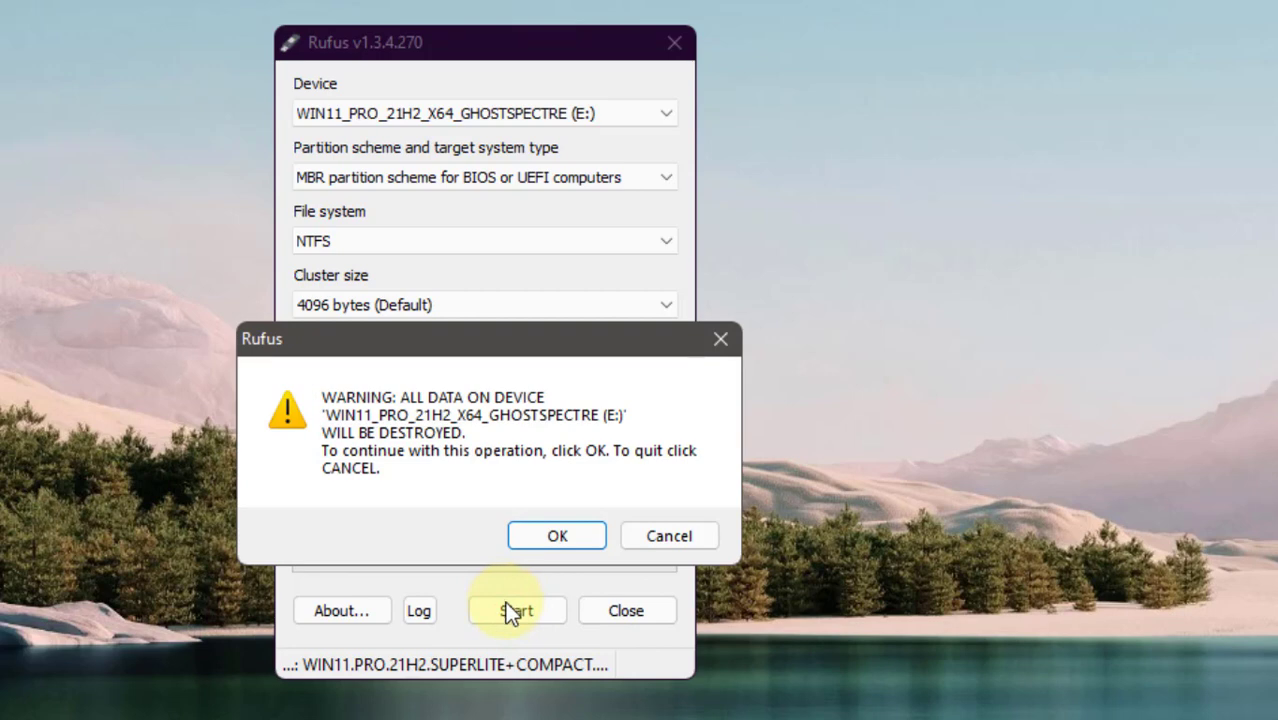
{"action": "left_click", "coordinate": [543, 537]}
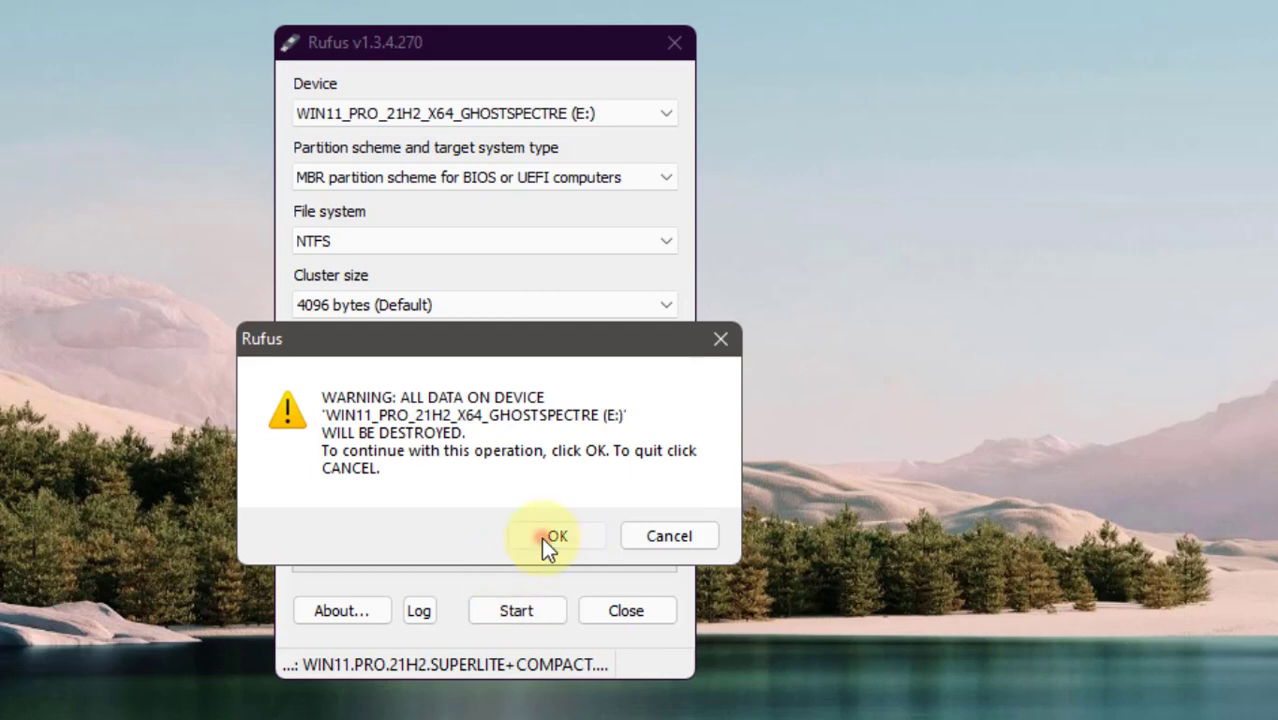